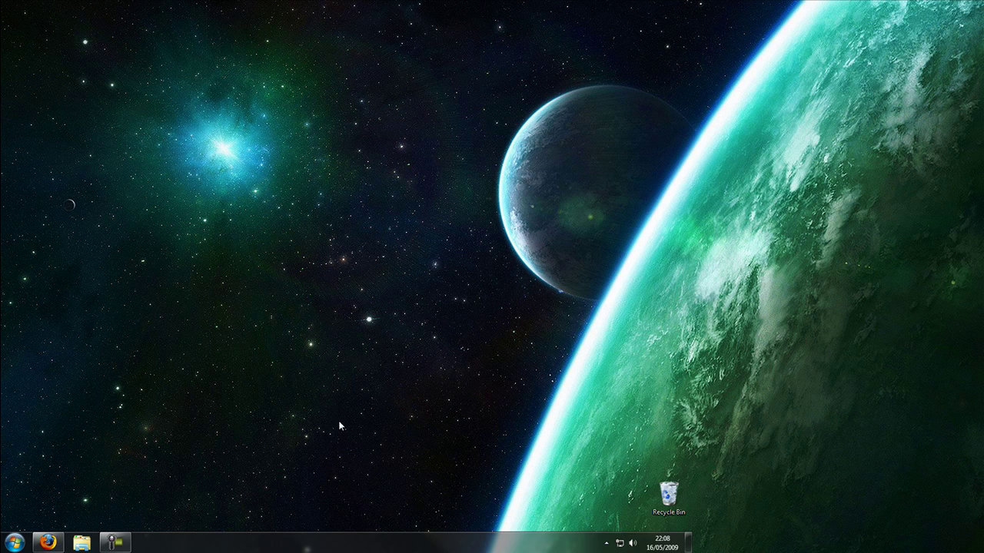
Step: Switch to Firefox and open the Windows 7 Release Candidate Customer Preview Program result from the "microsoft windows 7 RC1" search
left_click(20, 543)
left_click(21, 543)
left_click(48, 542)
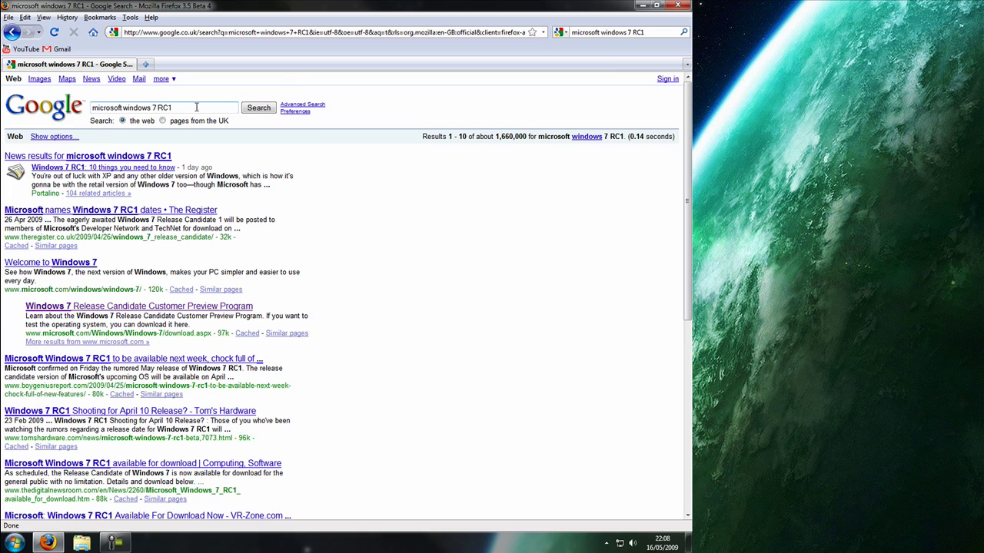
left_click_drag(199, 107, 78, 103)
left_click(220, 113)
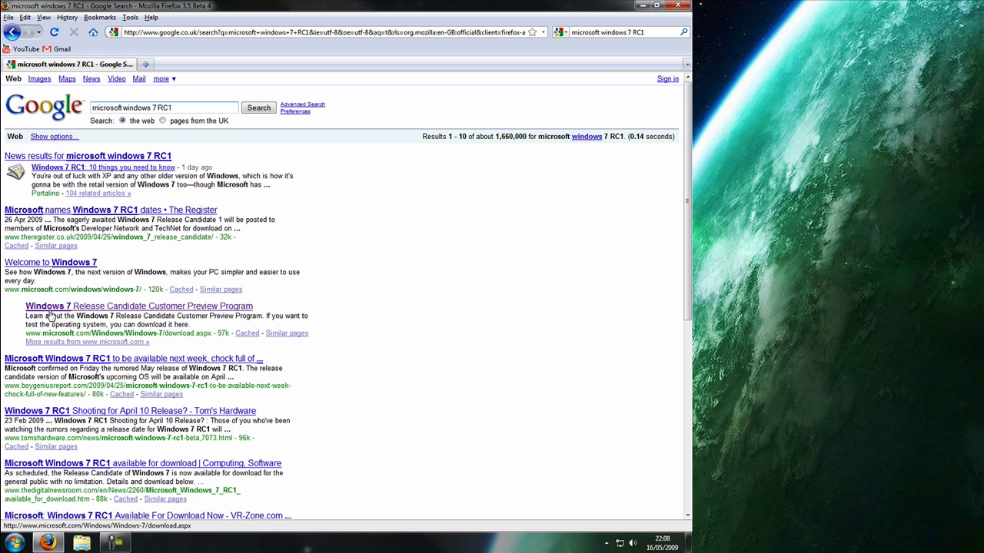
left_click(151, 308)
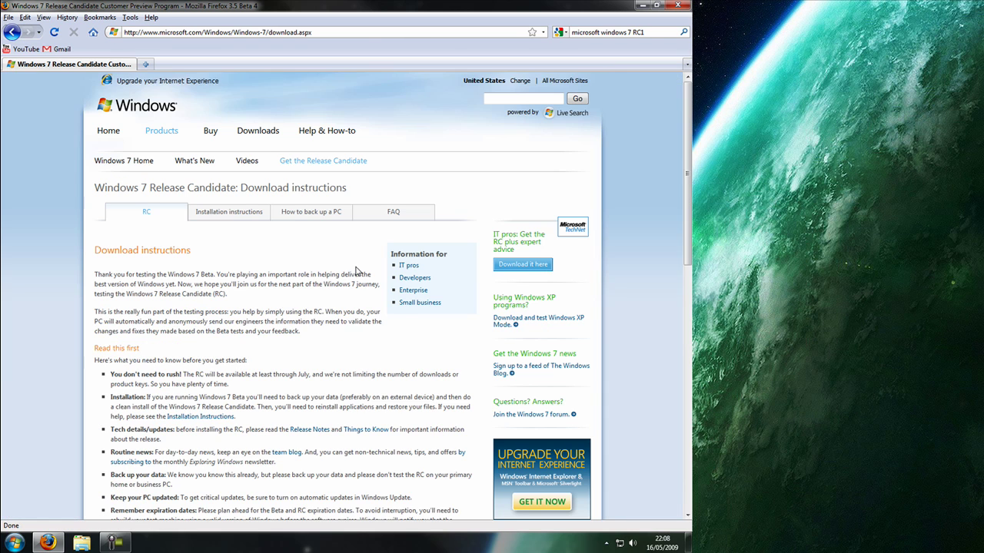
Step: Request the English 64-bit version of the Windows 7 RC download and clear the prefilled e-mail address on the sign-in page
scroll(355, 272, "down", 6)
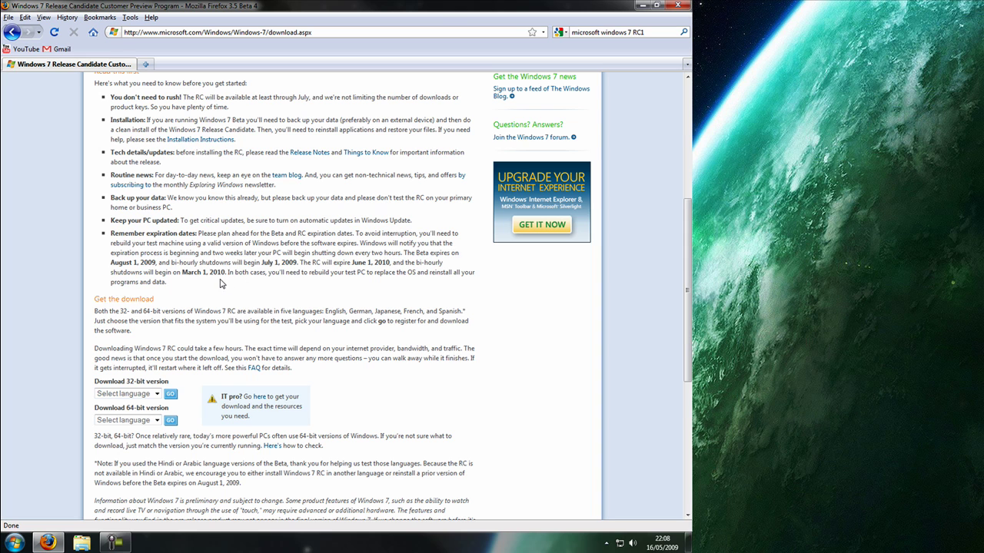
scroll(209, 279, "up", 4)
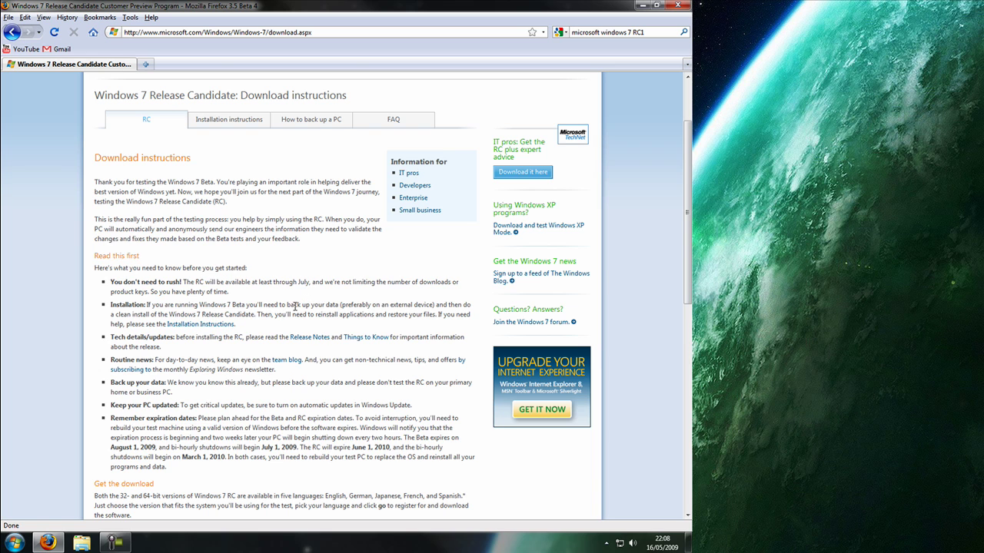
scroll(300, 311, "down", 8)
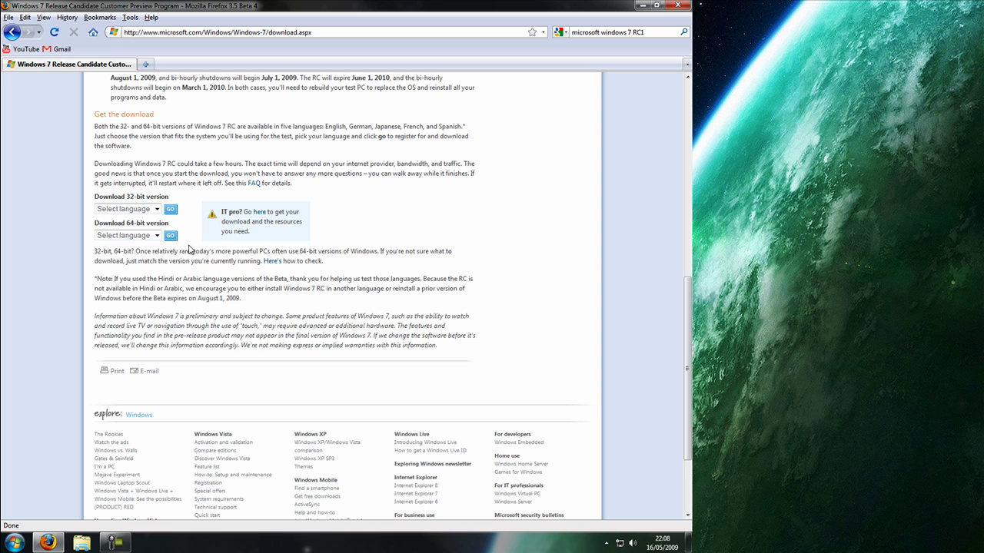
left_click(157, 209)
left_click(157, 209)
left_click(157, 235)
left_click(157, 235)
left_click(157, 236)
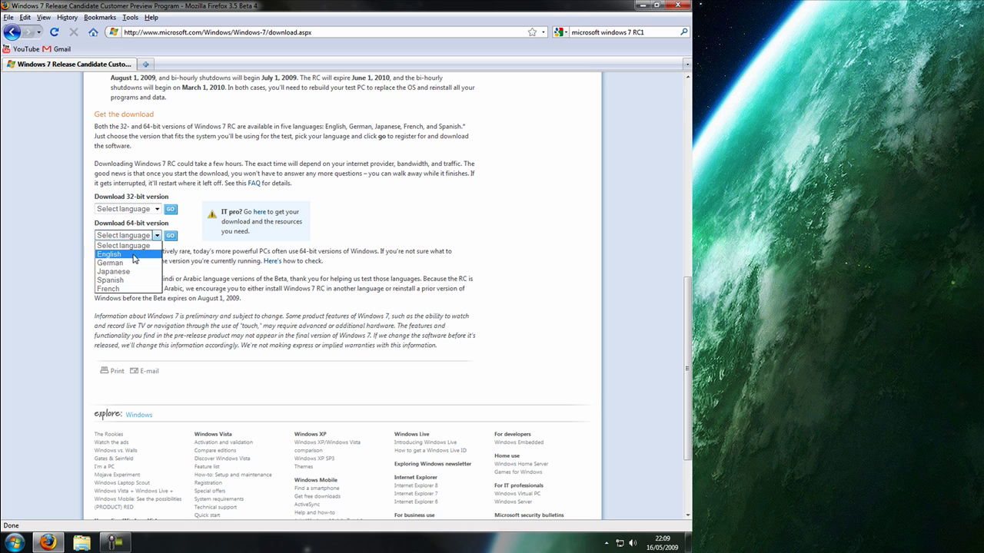
left_click(134, 258)
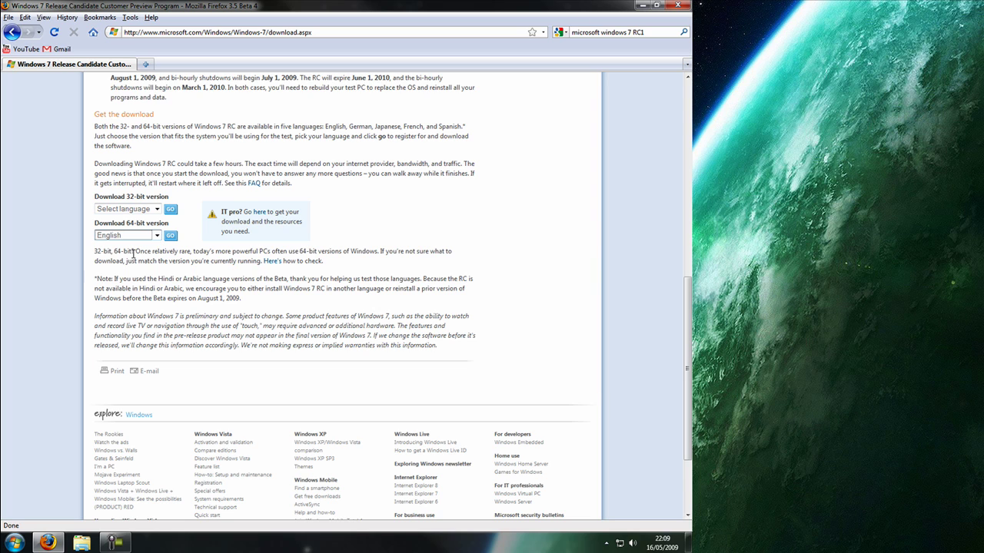
left_click(174, 236)
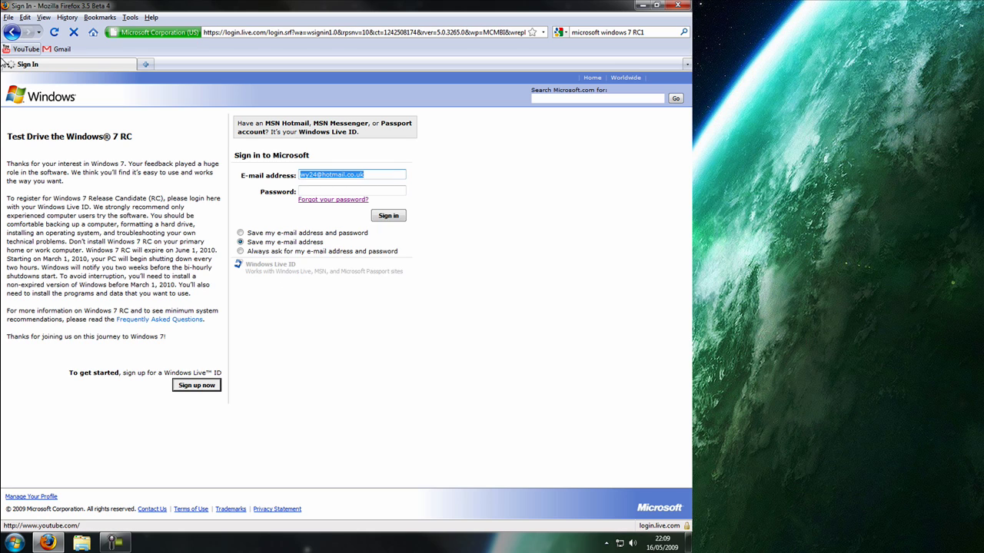
key("BackSpace")
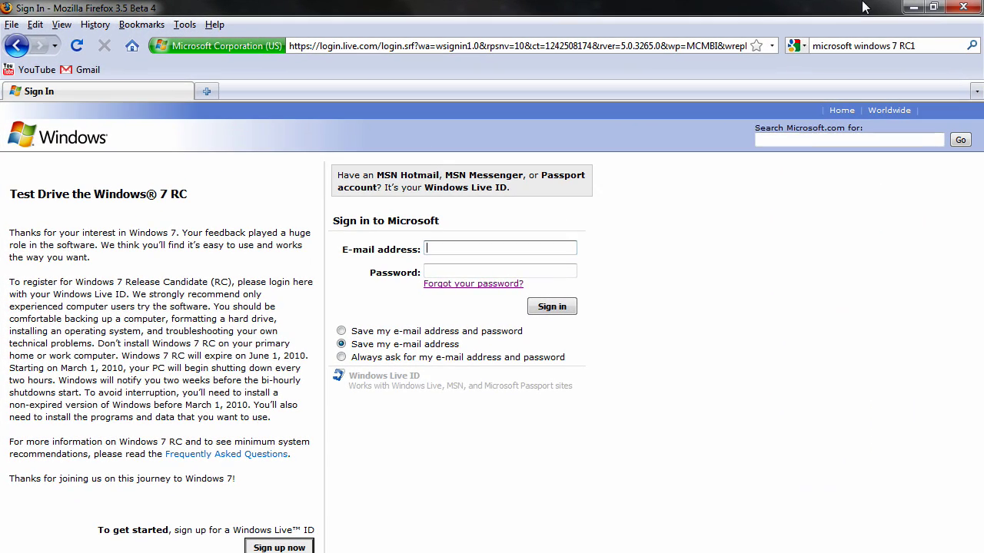
Step: Search the web for "free iso burner" and open the Free ISO Burner website to look through its description and screenshots
left_click(807, 39)
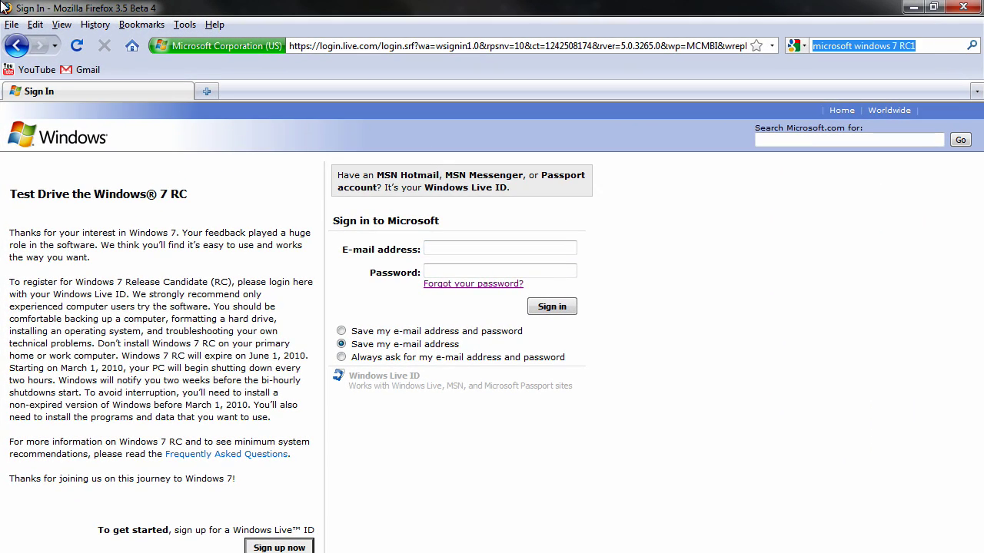
type("free iso bu")
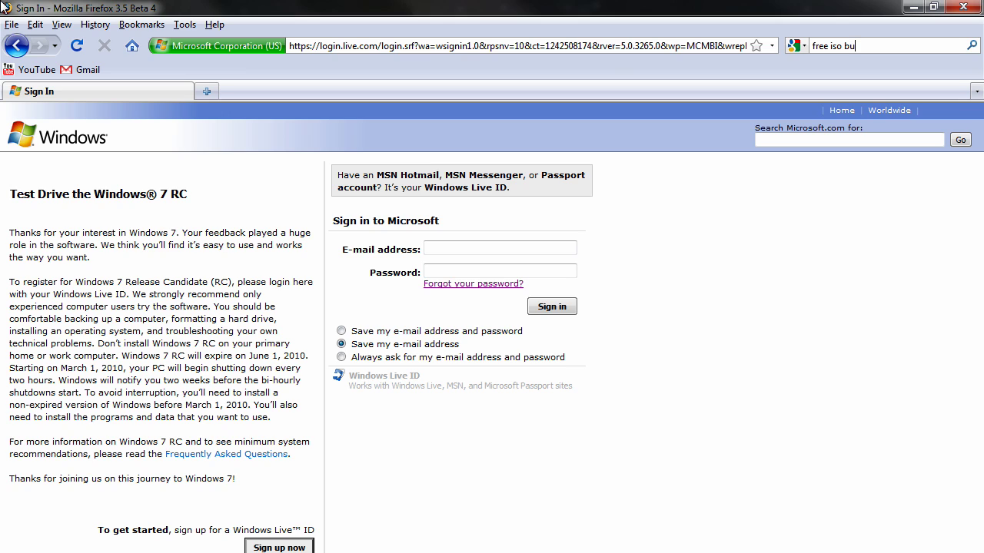
type("rner")
key("Return")
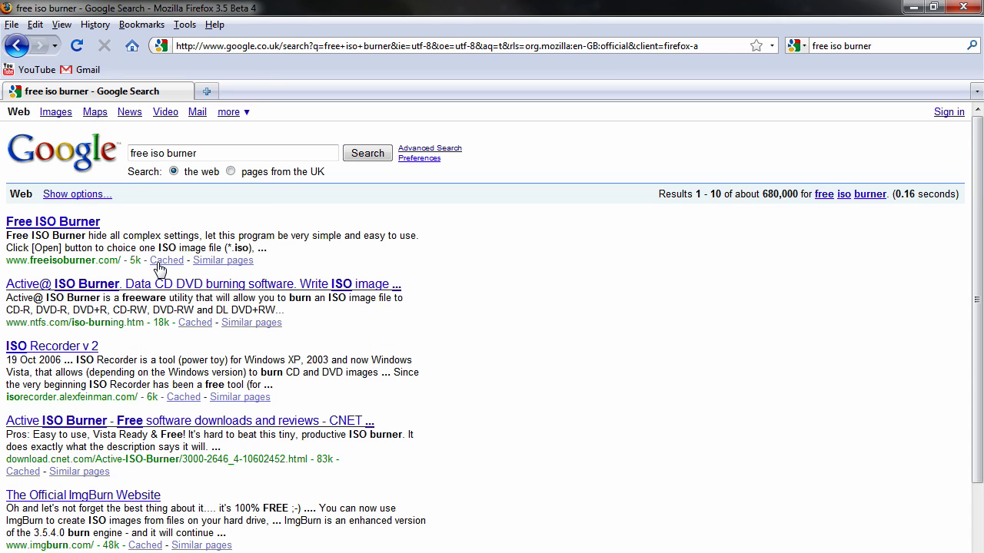
scroll(100, 384, "down", 7)
scroll(100, 385, "up", 7)
left_click(62, 222)
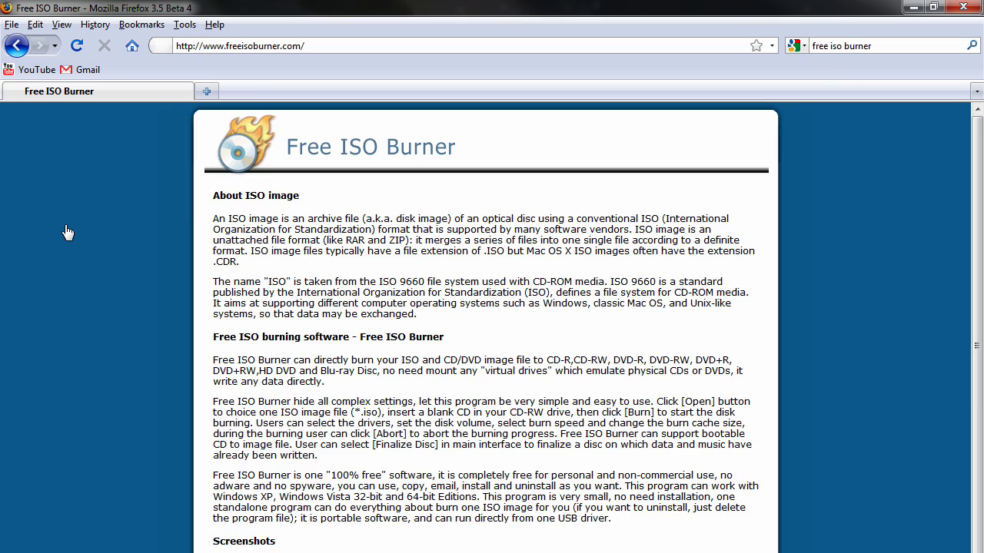
scroll(145, 349, "down", 5)
scroll(149, 348, "down", 1)
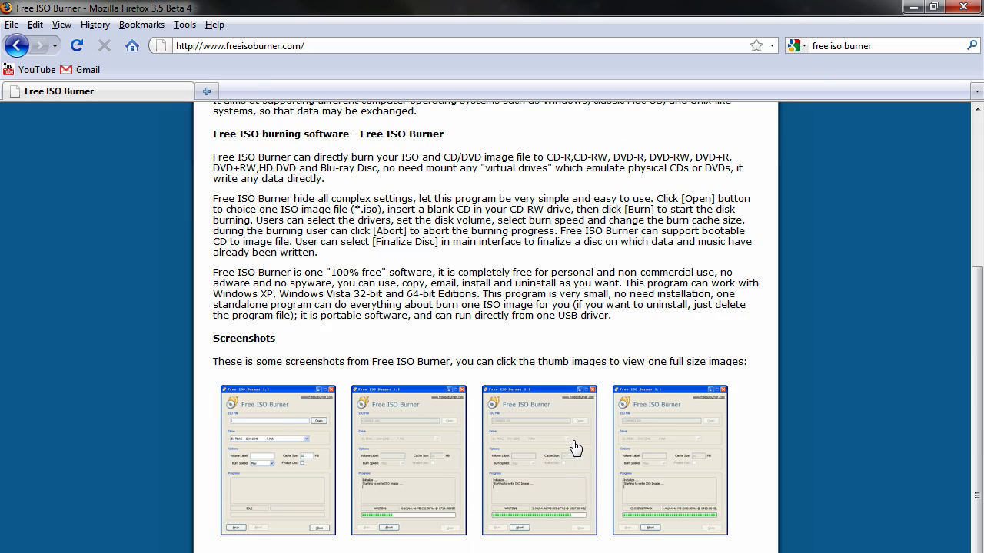
scroll(562, 432, "up", 4)
scroll(538, 432, "down", 4)
Step: Open Disk Management in Computer Management and look over the listed volumes and disk partitions
left_click(256, 476)
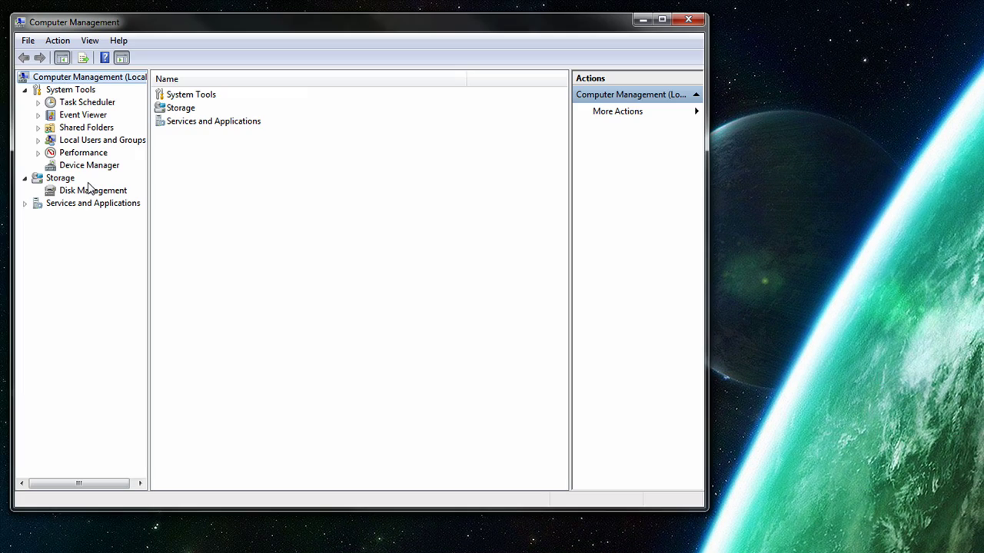
left_click(88, 191)
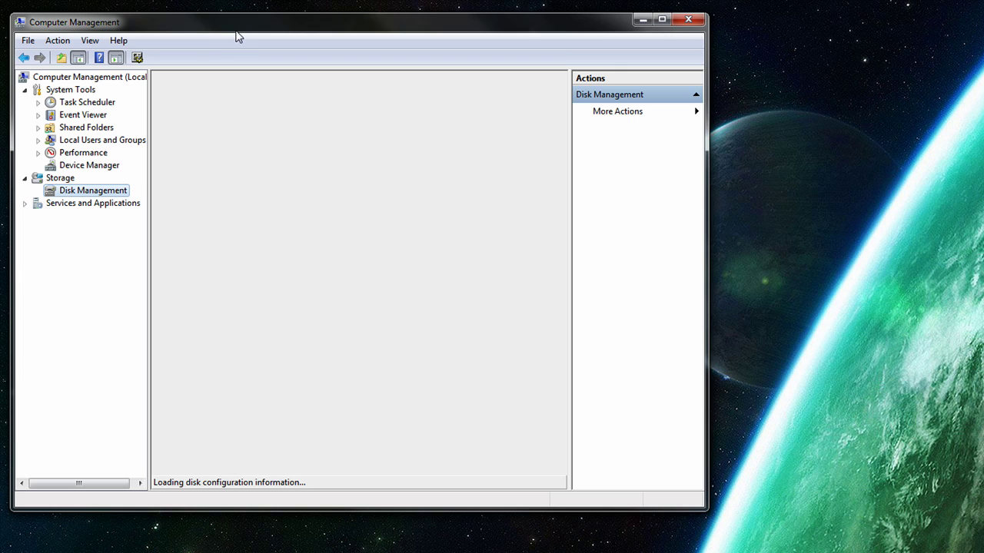
left_click_drag(237, 32, 372, 64)
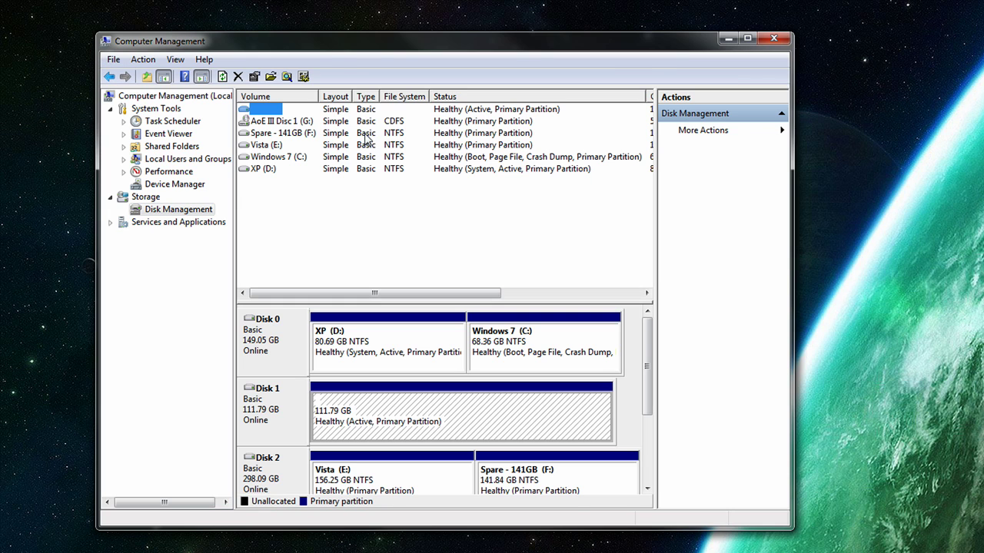
left_click(286, 135)
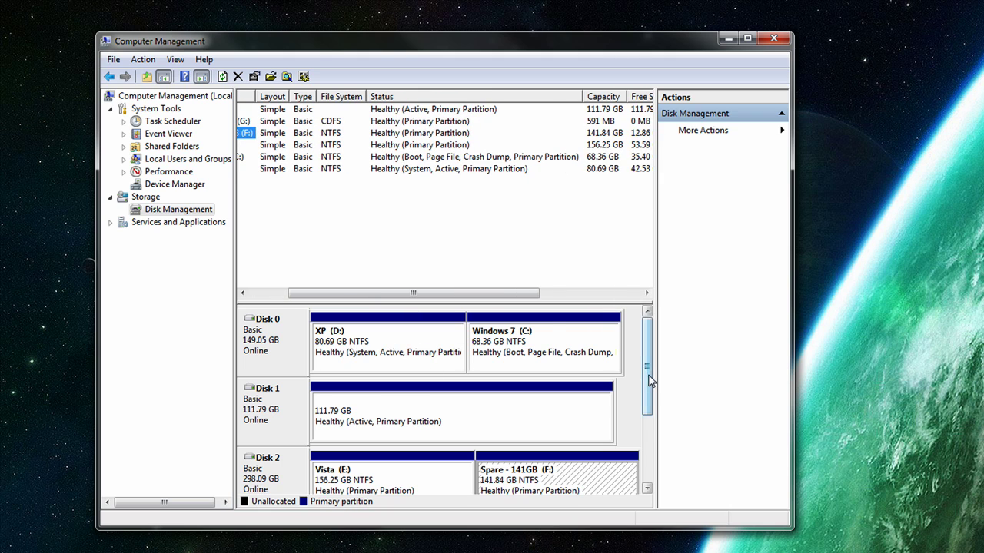
mouse_move(646, 374)
left_mouse_down()
mouse_move(649, 427)
mouse_move(658, 376)
left_mouse_up()
right_click(479, 417)
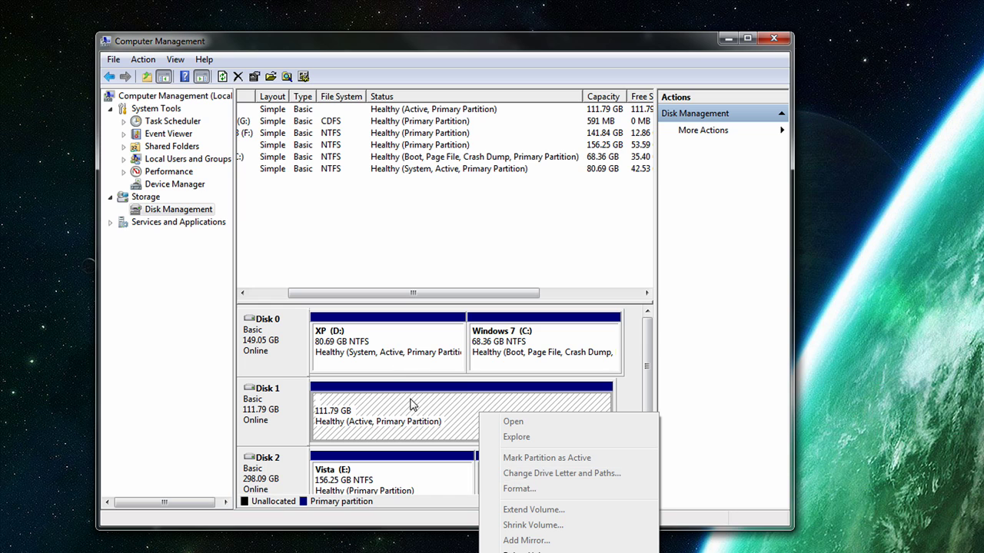
Step: View the Shrink Volume settings for the XP (D:) partition without applying them, and close Computer Management
right_click(411, 346)
right_click(413, 342)
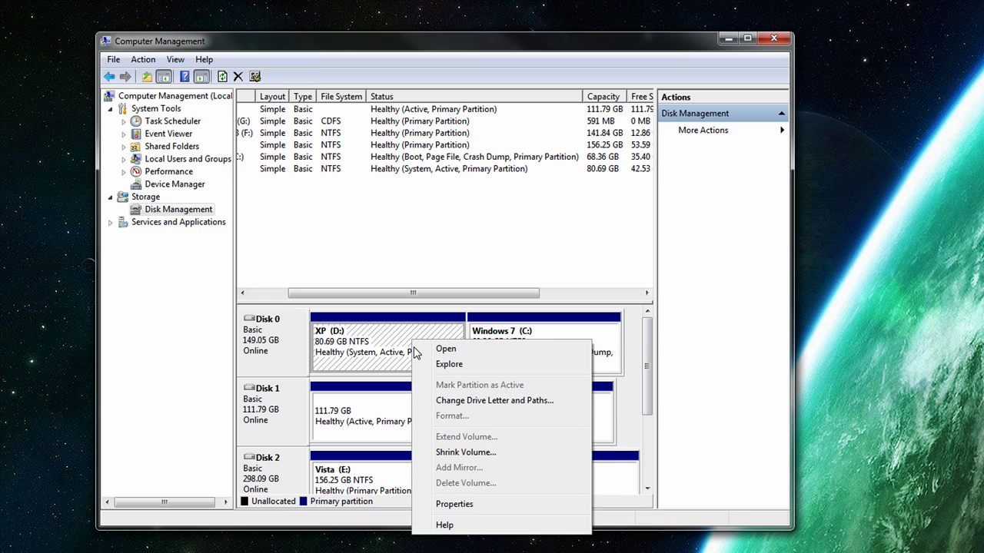
left_click(466, 453)
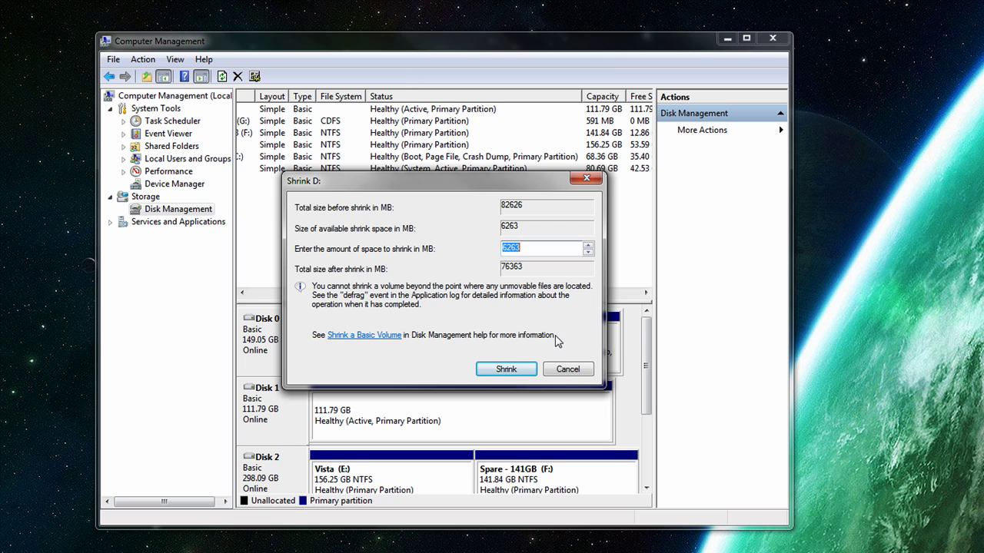
left_click(569, 369)
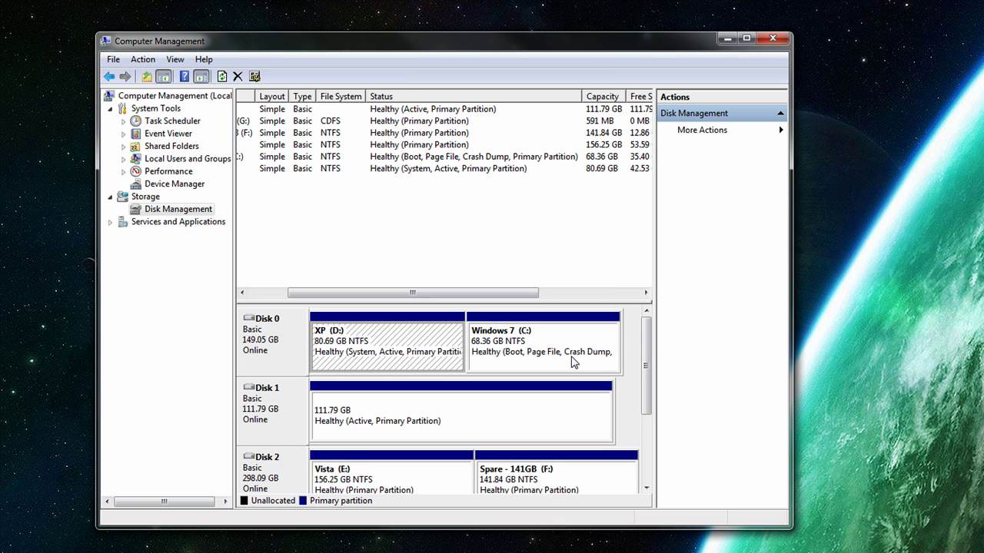
left_click(773, 42)
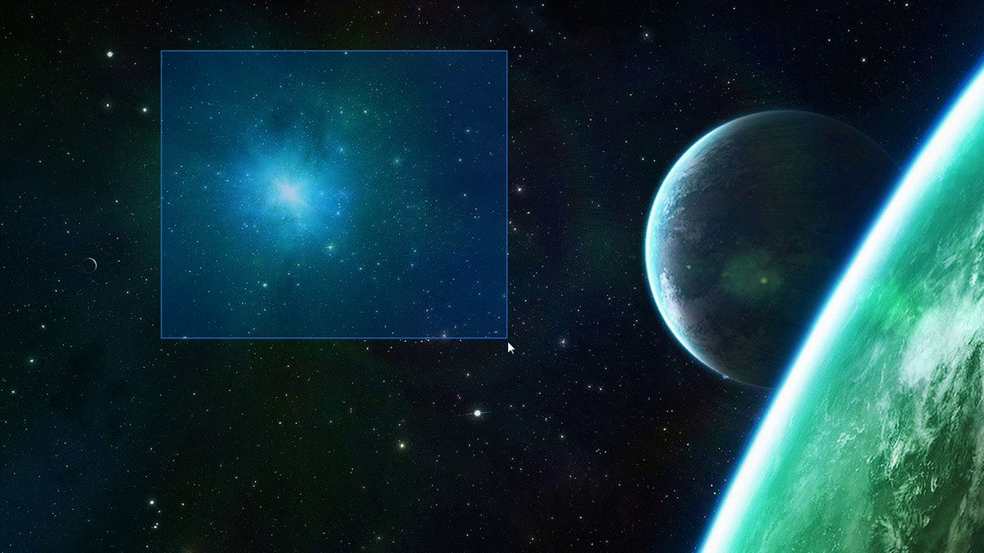